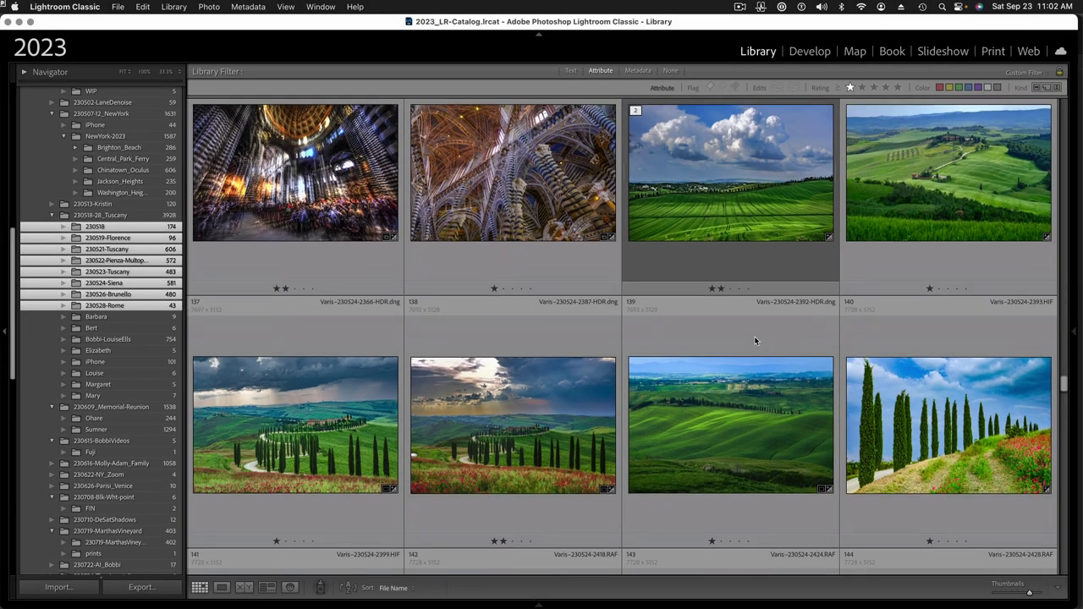
Scroll down the Tuscany thumbnails and view the tree-and-cloud sunset photo 149 at full size
{"action": "scroll", "coordinate": [756, 341], "scroll_direction": "down", "scroll_amount": 5}
{"action": "scroll", "coordinate": [756, 341], "scroll_direction": "down", "scroll_amount": 5}
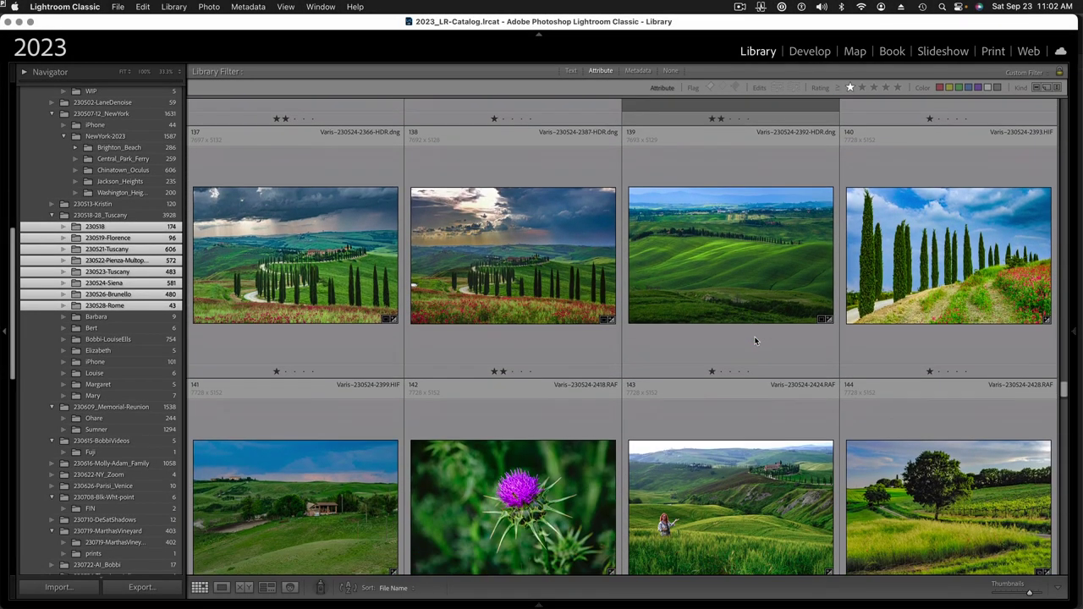
{"action": "scroll", "coordinate": [756, 341], "scroll_direction": "down", "scroll_amount": 2}
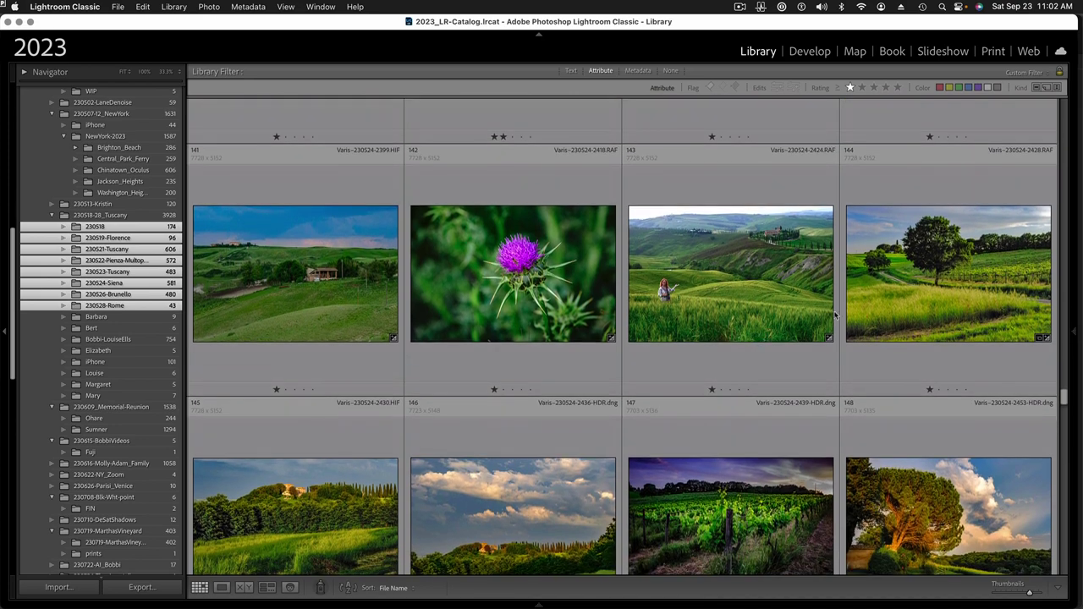
{"action": "scroll", "coordinate": [919, 311], "scroll_direction": "down", "scroll_amount": 5}
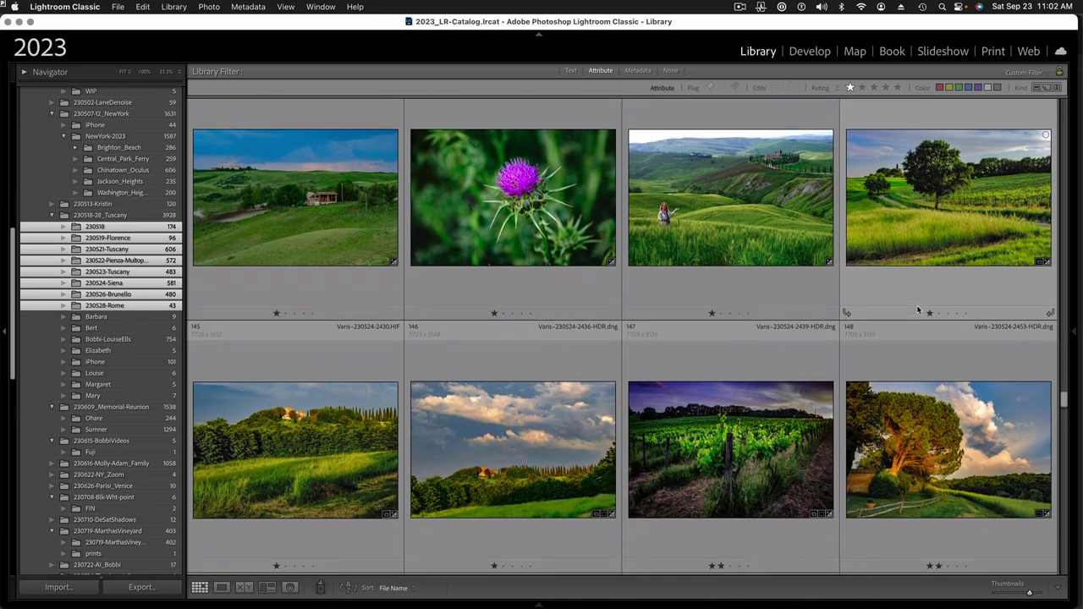
{"action": "scroll", "coordinate": [904, 313], "scroll_direction": "down", "scroll_amount": 3}
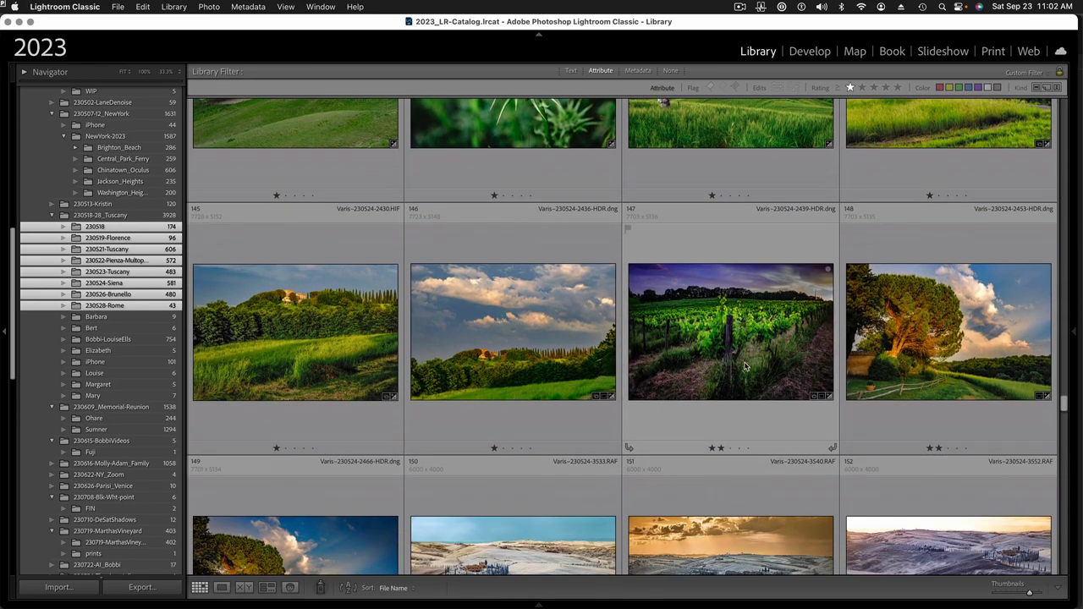
{"action": "double_click", "coordinate": [904, 313]}
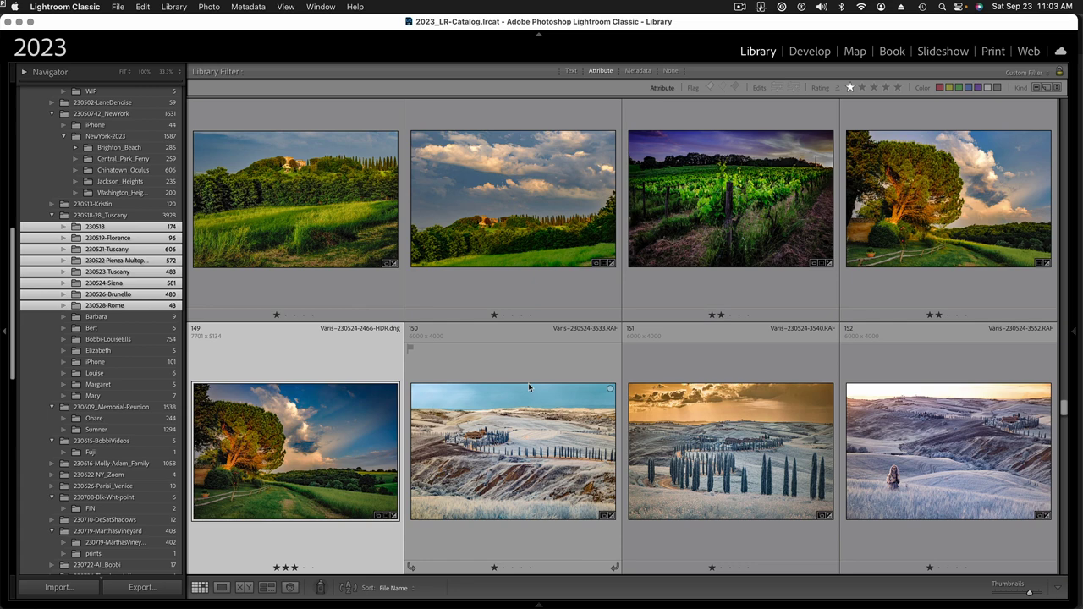
Set the filmstrip filter to No Filter so every Tuscany photo is shown
{"action": "mouse_move", "coordinate": [602, 606]}
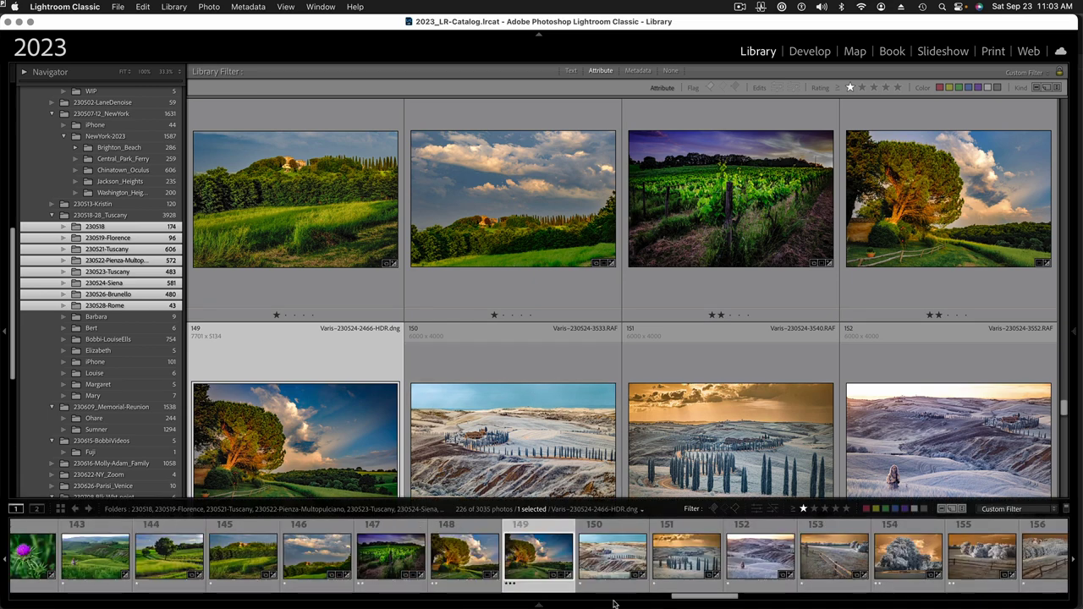
{"action": "left_click", "coordinate": [804, 510]}
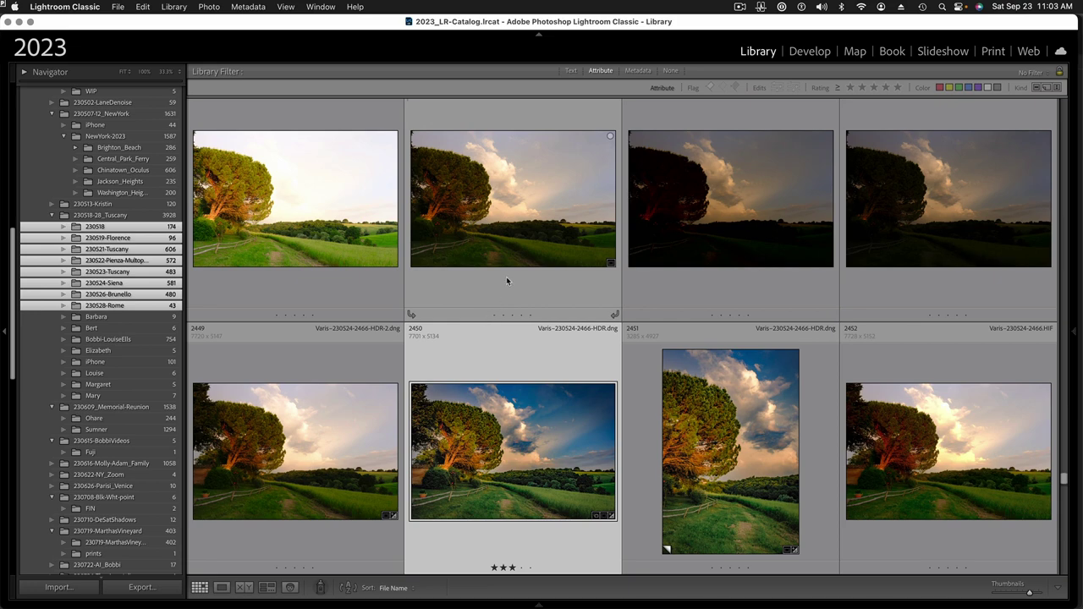
{"action": "scroll", "coordinate": [506, 281], "scroll_direction": "up", "scroll_amount": 1}
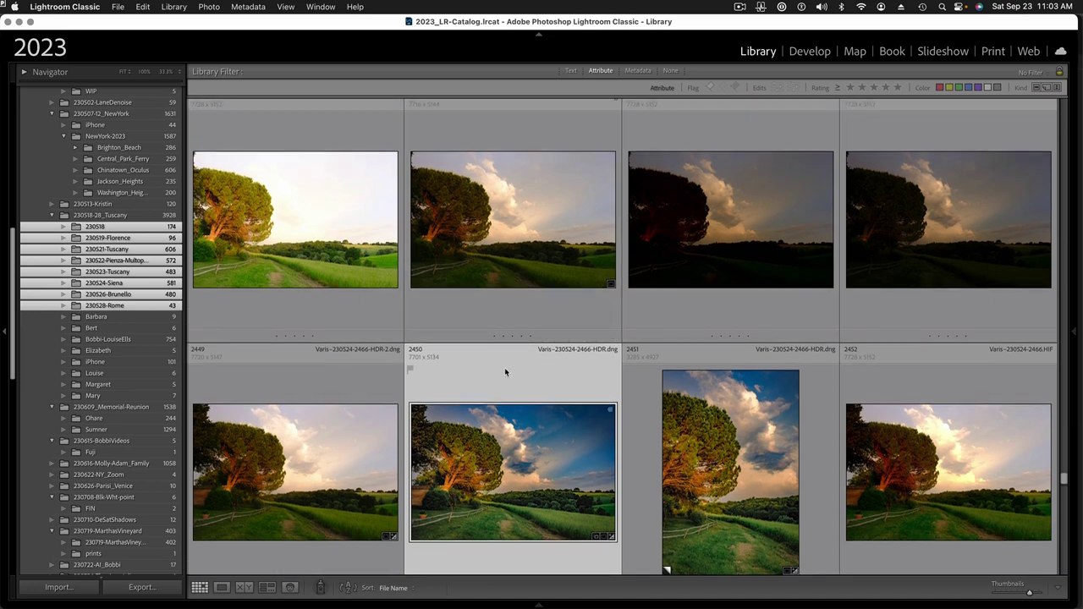
{"action": "scroll", "coordinate": [505, 374], "scroll_direction": "up", "scroll_amount": 8}
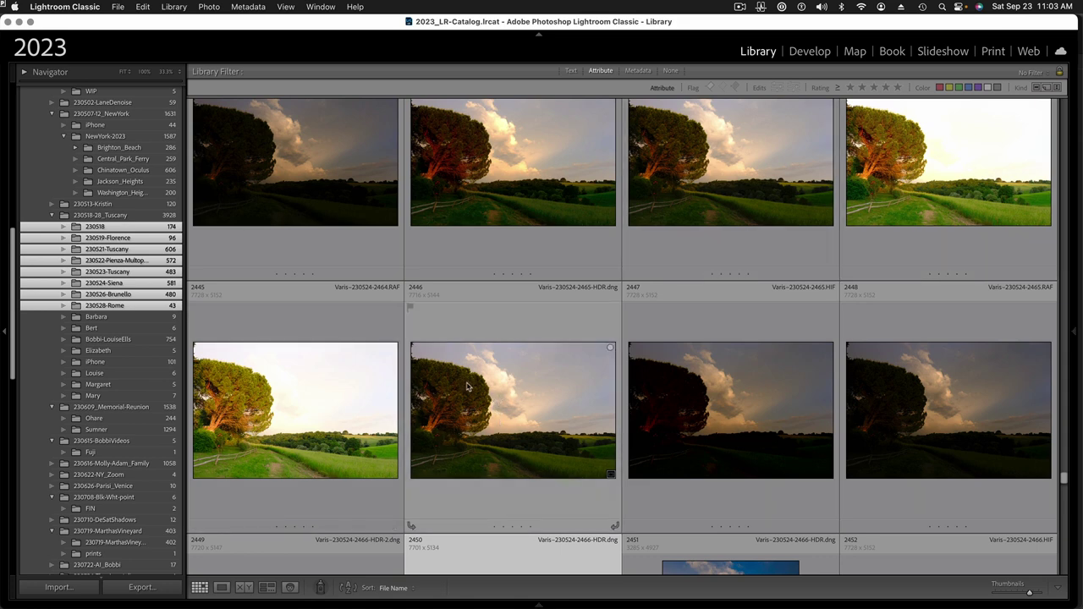
{"action": "scroll", "coordinate": [484, 326], "scroll_direction": "up", "scroll_amount": 3}
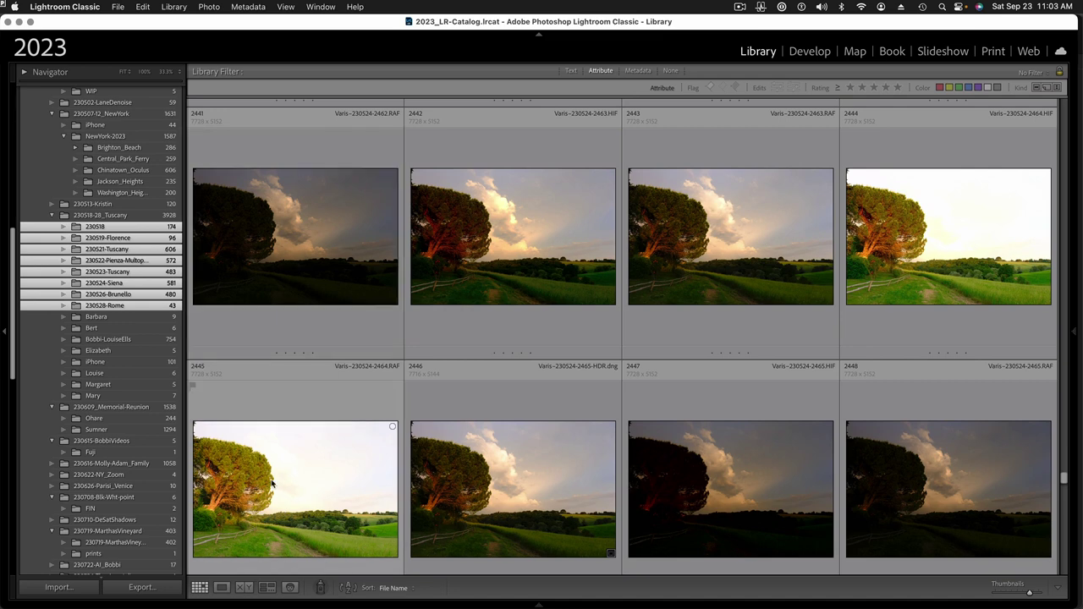
{"action": "scroll", "coordinate": [271, 483], "scroll_direction": "down", "scroll_amount": 3}
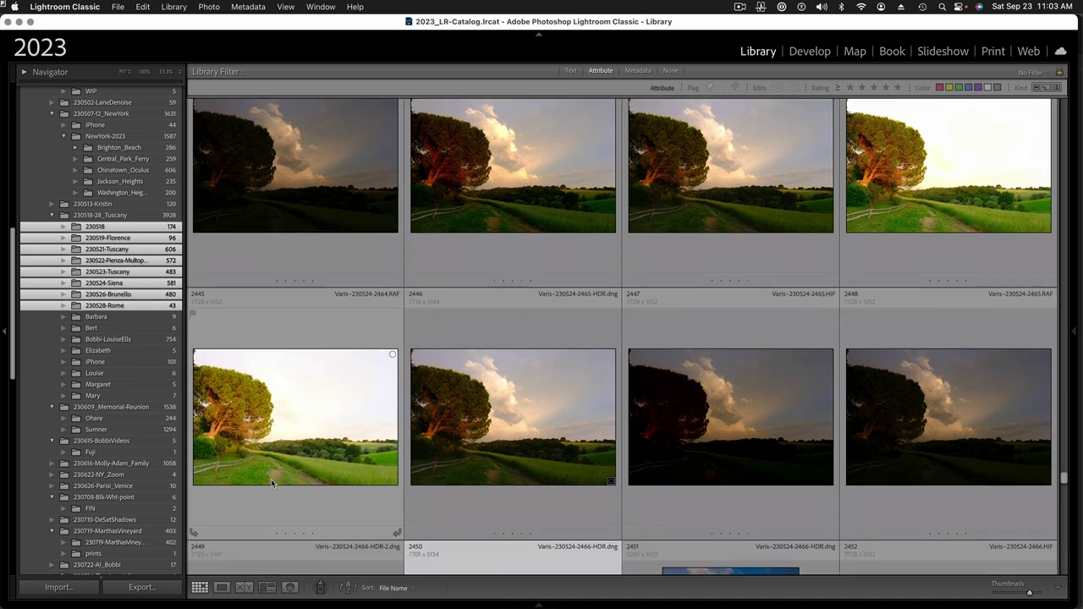
{"action": "scroll", "coordinate": [272, 483], "scroll_direction": "down", "scroll_amount": 1}
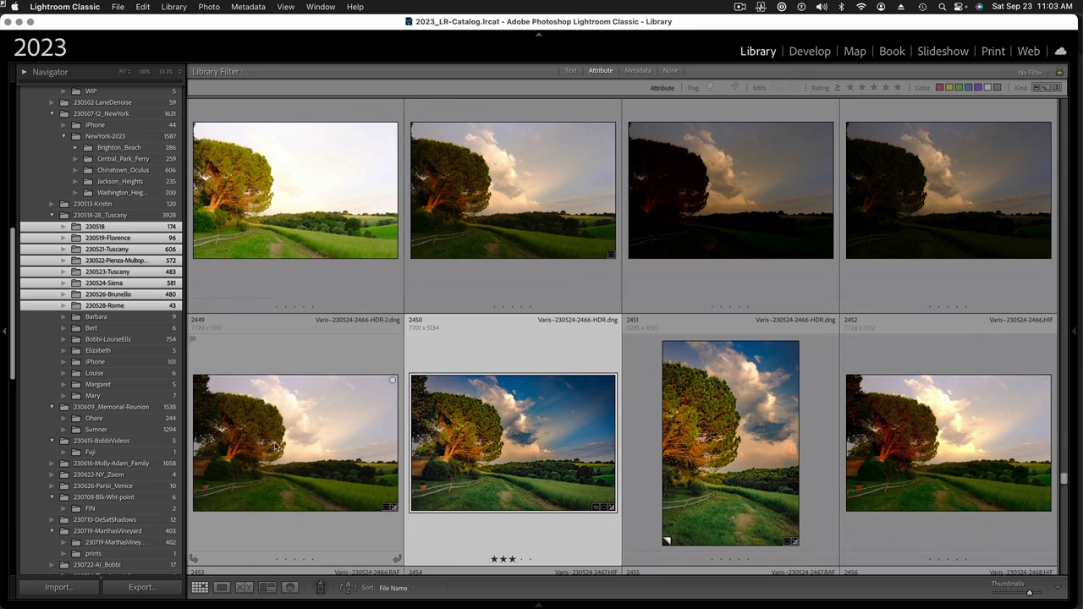
Preview photo 2449 in Loupe, then back in Grid add brackets 2443 and 2441 to the selection
{"action": "double_click", "coordinate": [274, 447]}
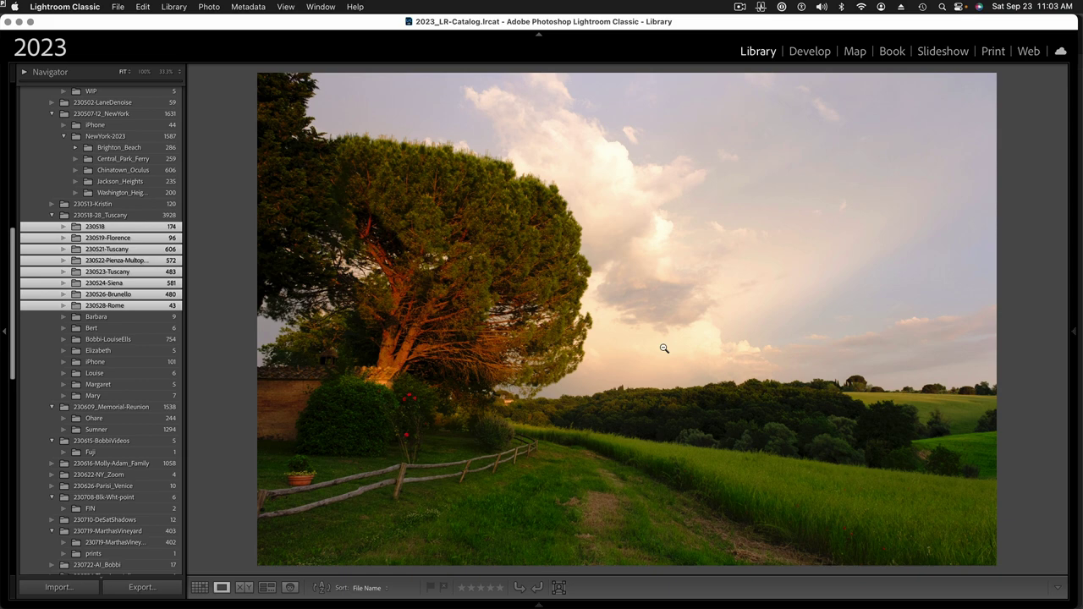
{"action": "mouse_move", "coordinate": [546, 606]}
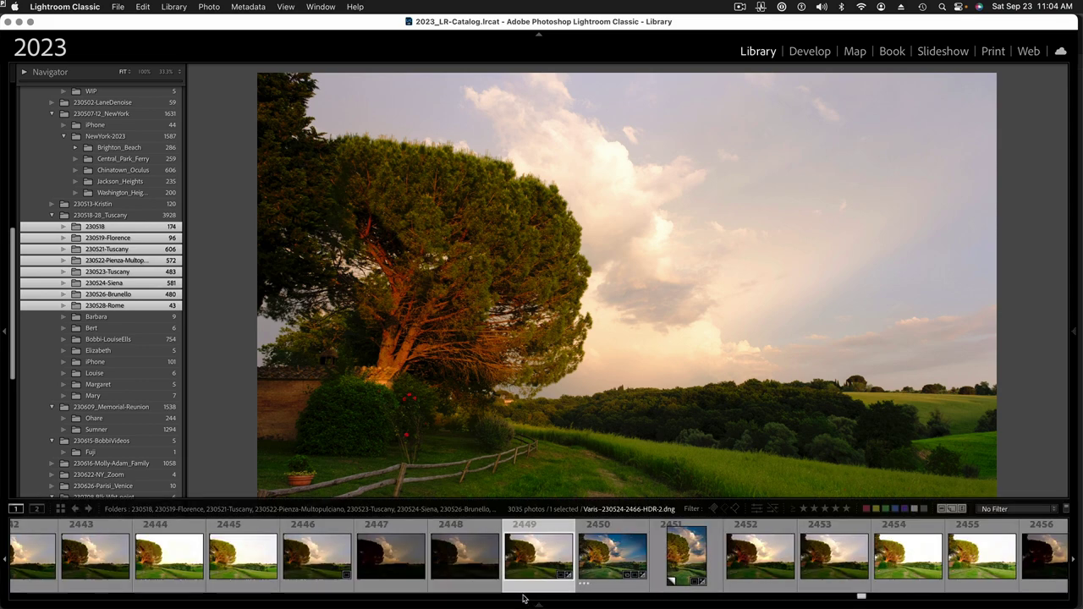
{"action": "key", "text": "g"}
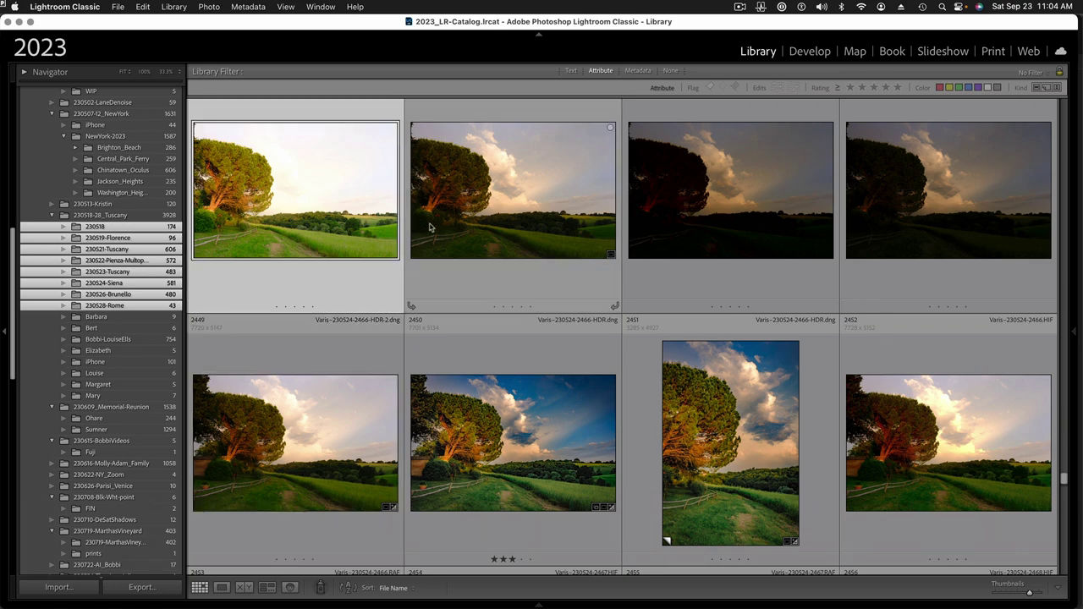
{"action": "scroll", "coordinate": [436, 227], "scroll_direction": "up", "scroll_amount": 3}
{"action": "scroll", "coordinate": [440, 224], "scroll_direction": "up", "scroll_amount": 5}
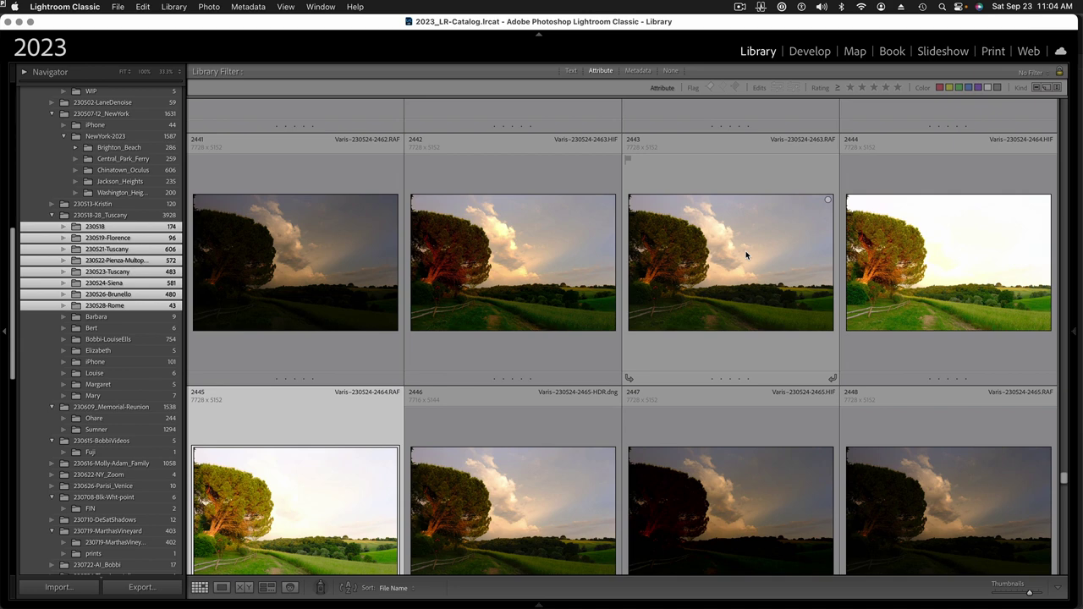
{"action": "left_click", "coordinate": [746, 251], "text": "super"}
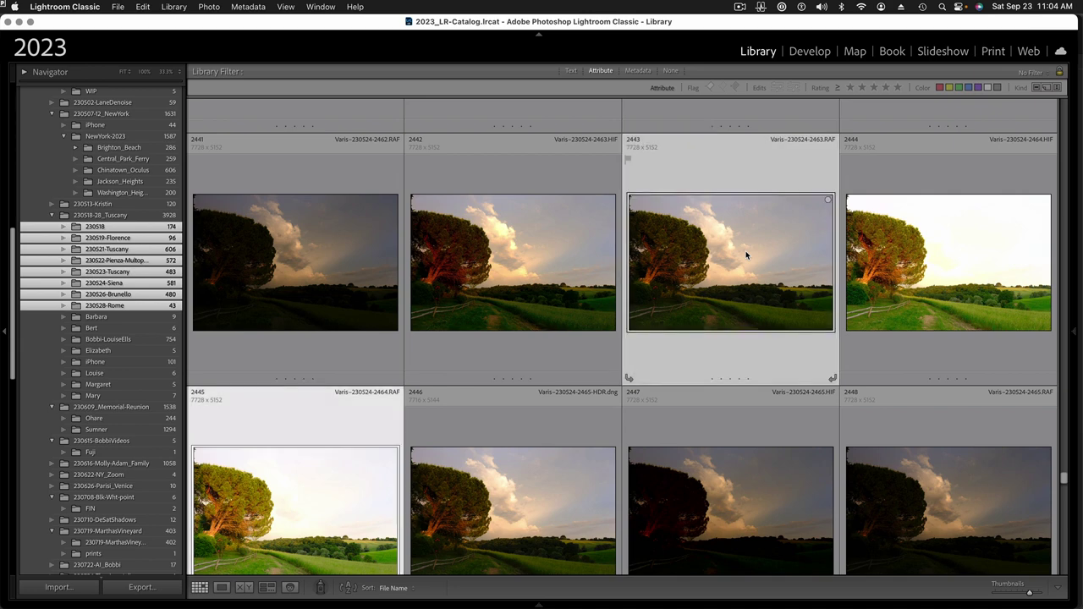
{"action": "left_click", "coordinate": [237, 266], "text": "super"}
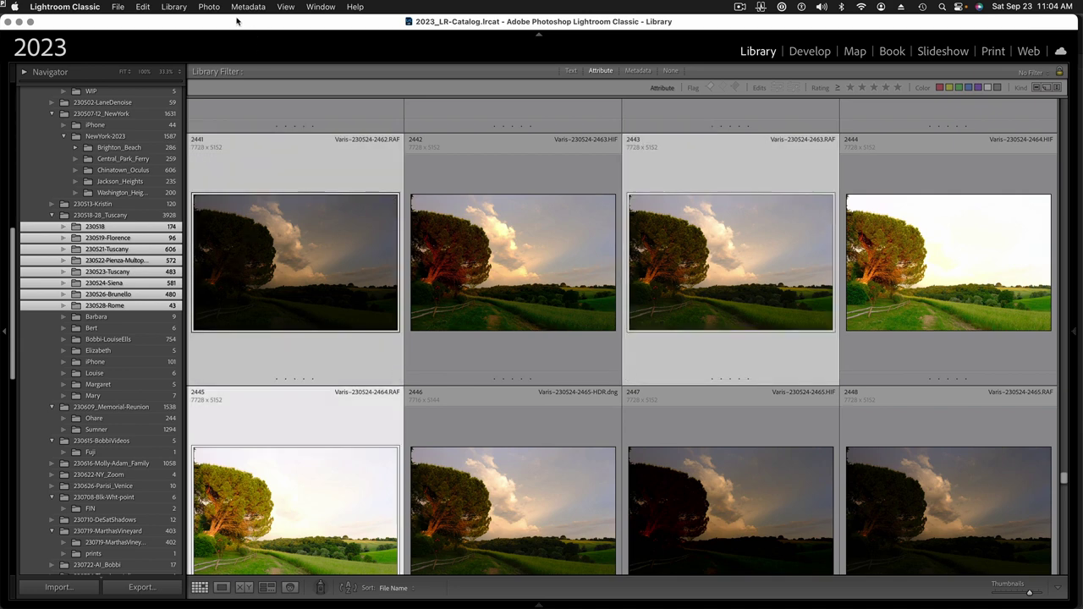
Merge the selected brackets with Photo Merge > HDR, using Auto Align and Low deghosting
{"action": "left_click", "coordinate": [209, 7]}
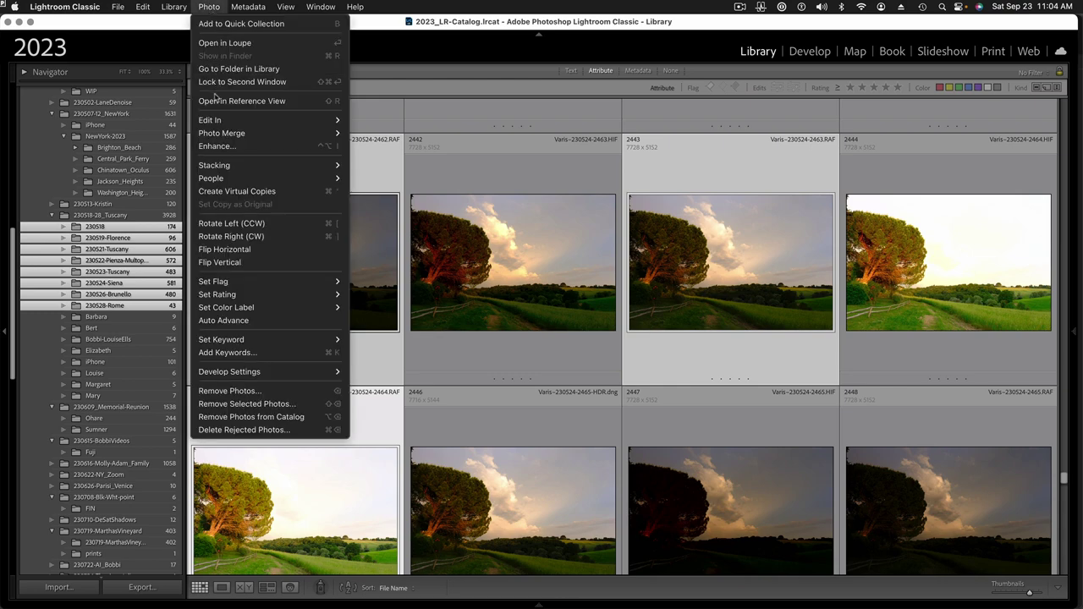
{"action": "mouse_move", "coordinate": [219, 145]}
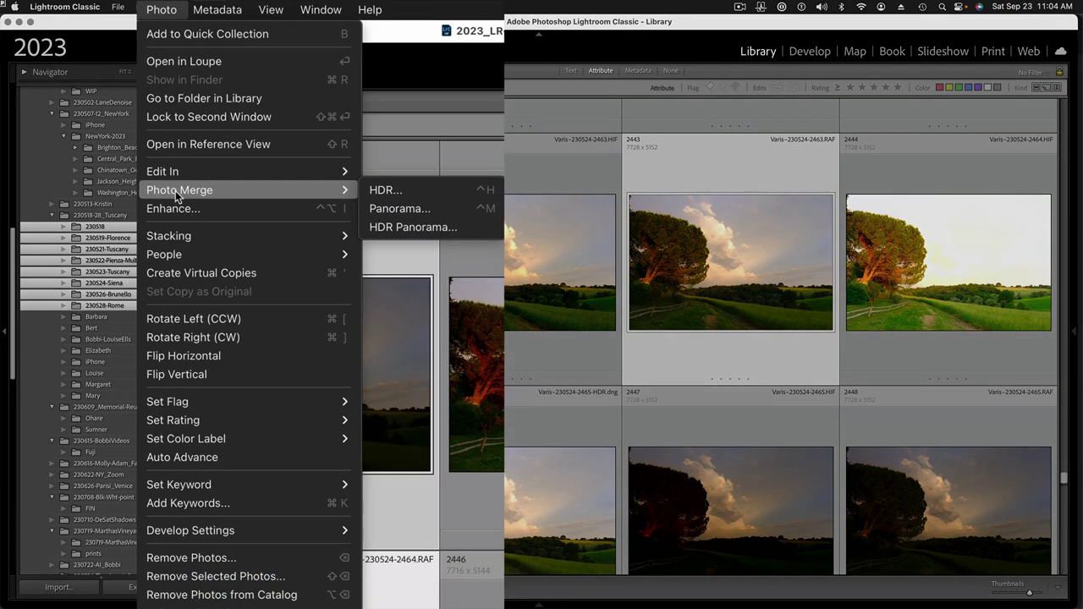
{"action": "left_click", "coordinate": [383, 190]}
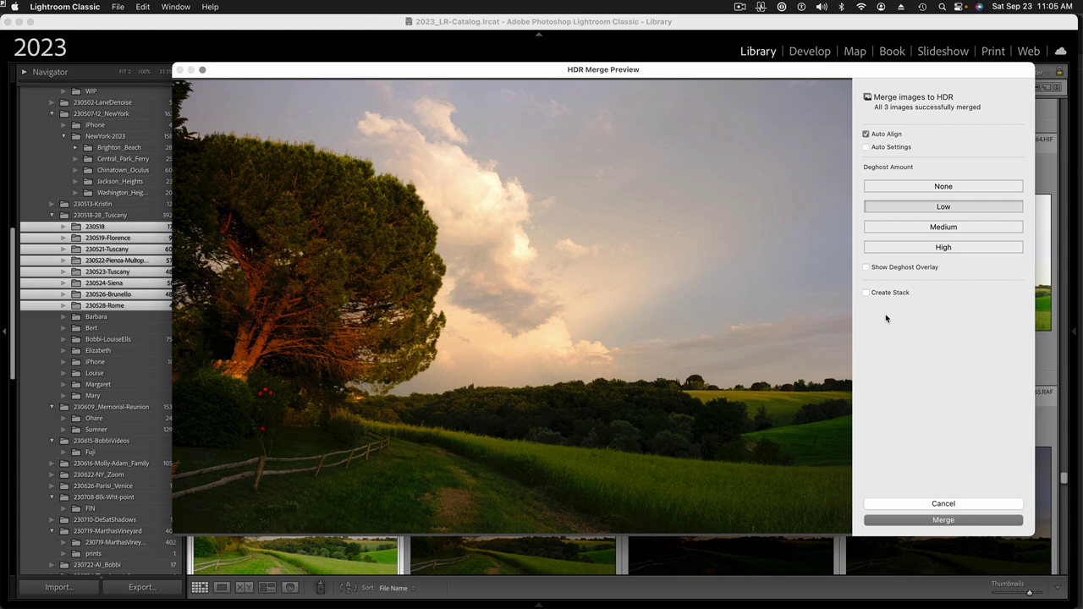
Cancel the HDR merge and open HDR photo 2449 in Develop with the left panel hidden
{"action": "left_click", "coordinate": [911, 505]}
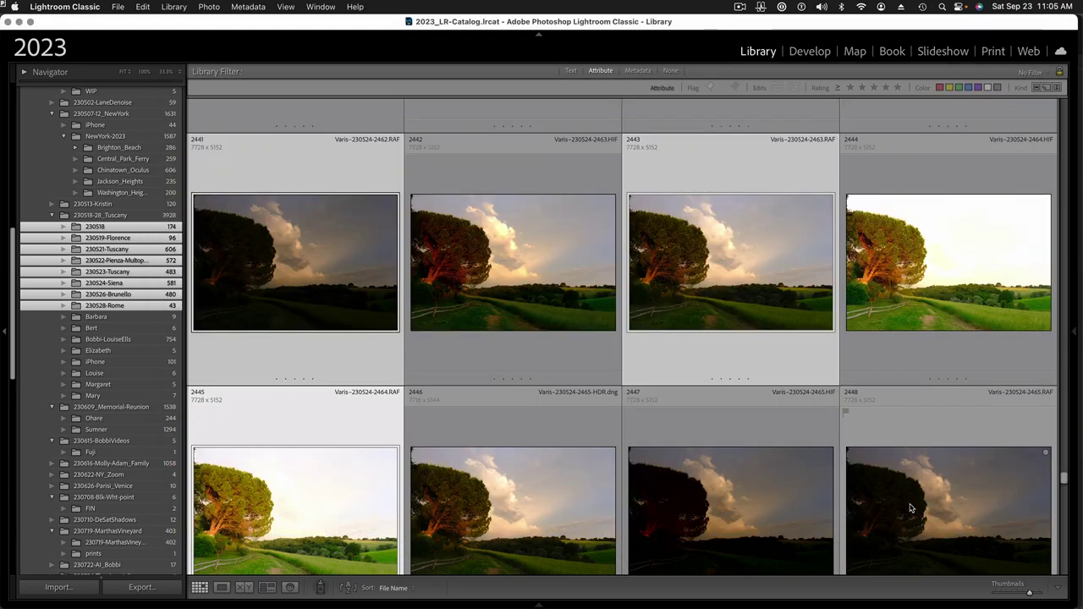
{"action": "scroll", "coordinate": [464, 468], "scroll_direction": "down", "scroll_amount": 2}
{"action": "scroll", "coordinate": [464, 468], "scroll_direction": "down", "scroll_amount": 5}
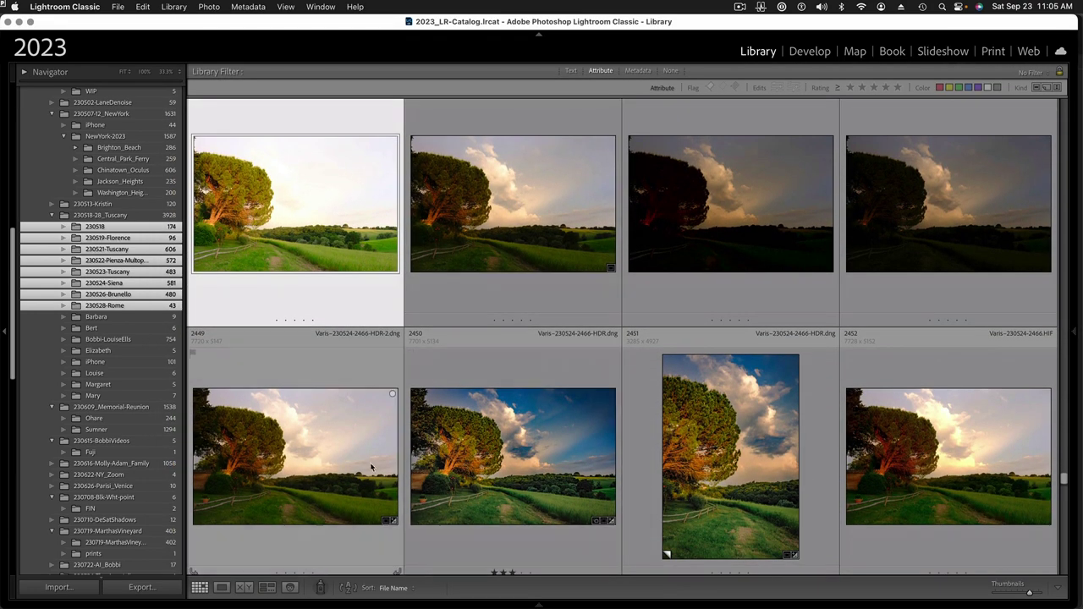
{"action": "left_click", "coordinate": [326, 457]}
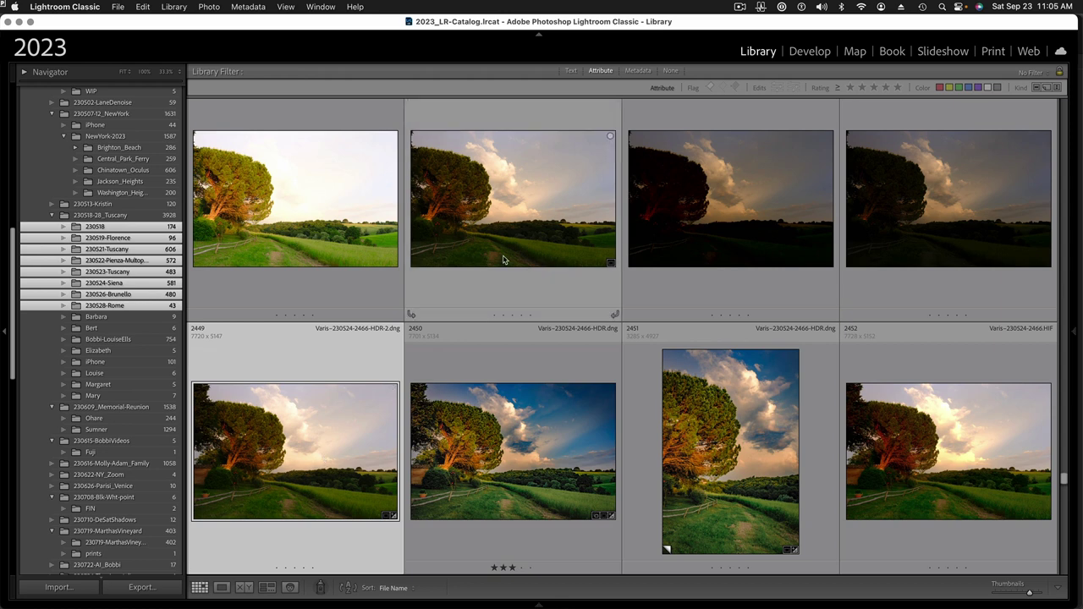
{"action": "left_click", "coordinate": [810, 52]}
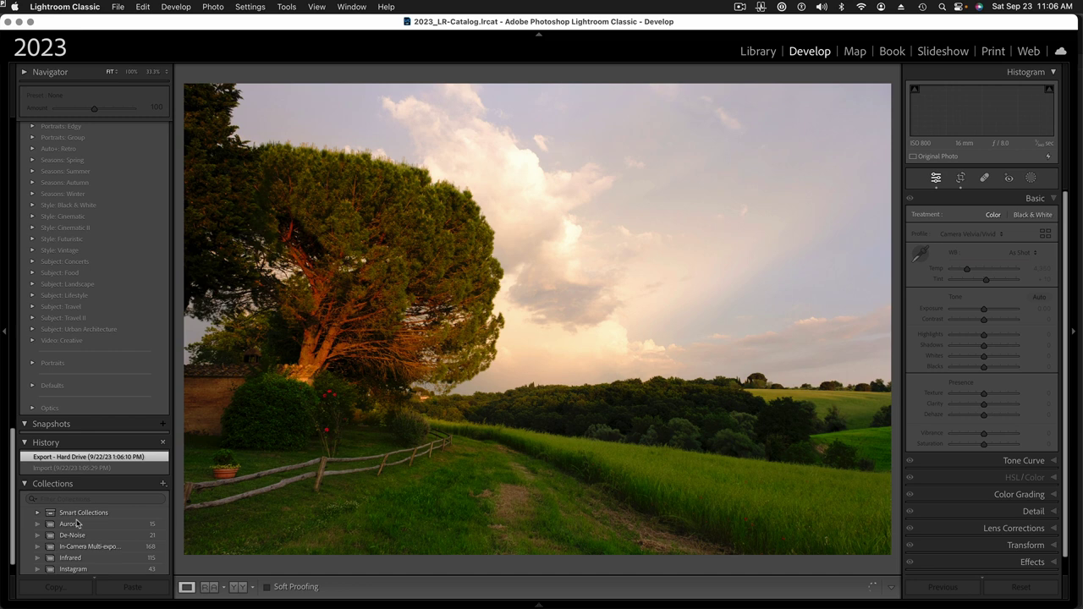
{"action": "left_click", "coordinate": [6, 349]}
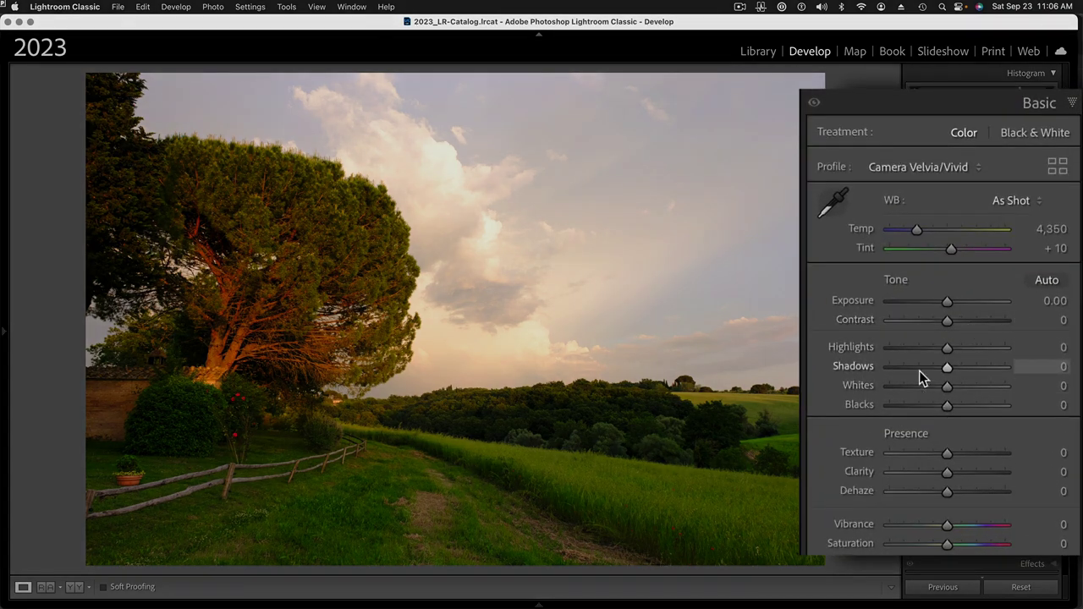
Set Highlights to -100, Shadows to +100 and Dehaze to +74
{"action": "left_click_drag", "start_coordinate": [947, 347], "coordinate": [806, 354]}
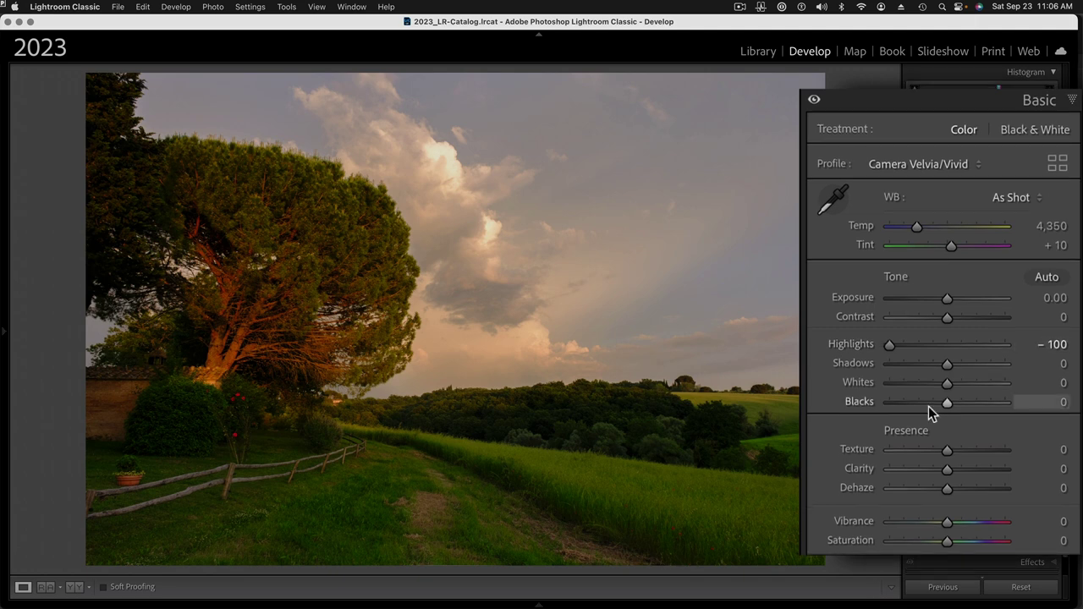
{"action": "left_click_drag", "start_coordinate": [947, 366], "coordinate": [1004, 363]}
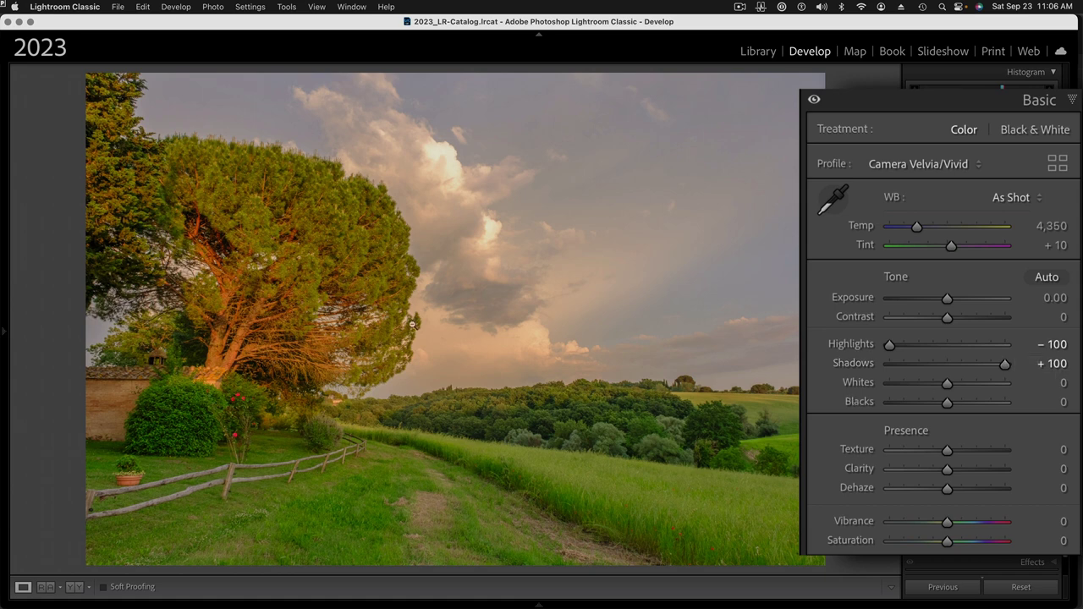
{"action": "mouse_move", "coordinate": [721, 602]}
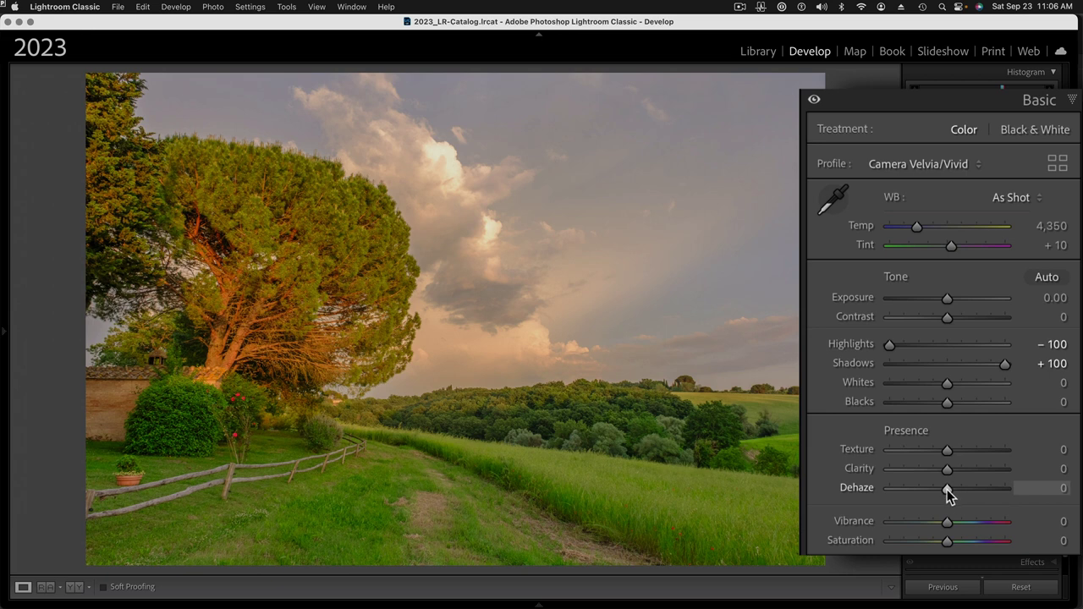
{"action": "left_click_drag", "start_coordinate": [945, 489], "coordinate": [989, 490]}
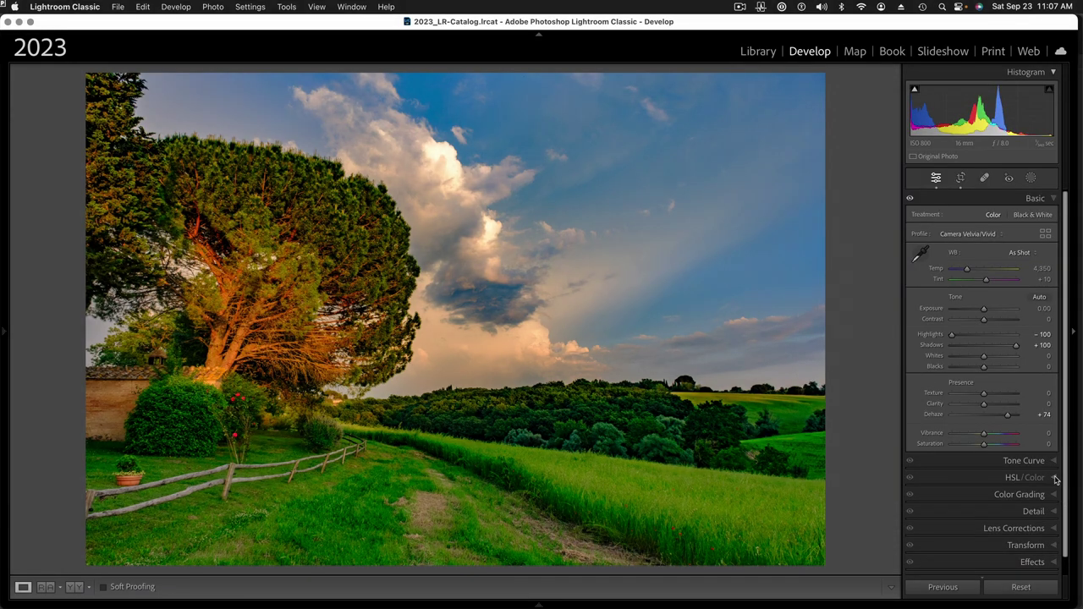
Sample grass and sky with the HSL Saturation targeted tool: Green -24, Aqua -5, Blue -13
{"action": "left_click", "coordinate": [1056, 480]}
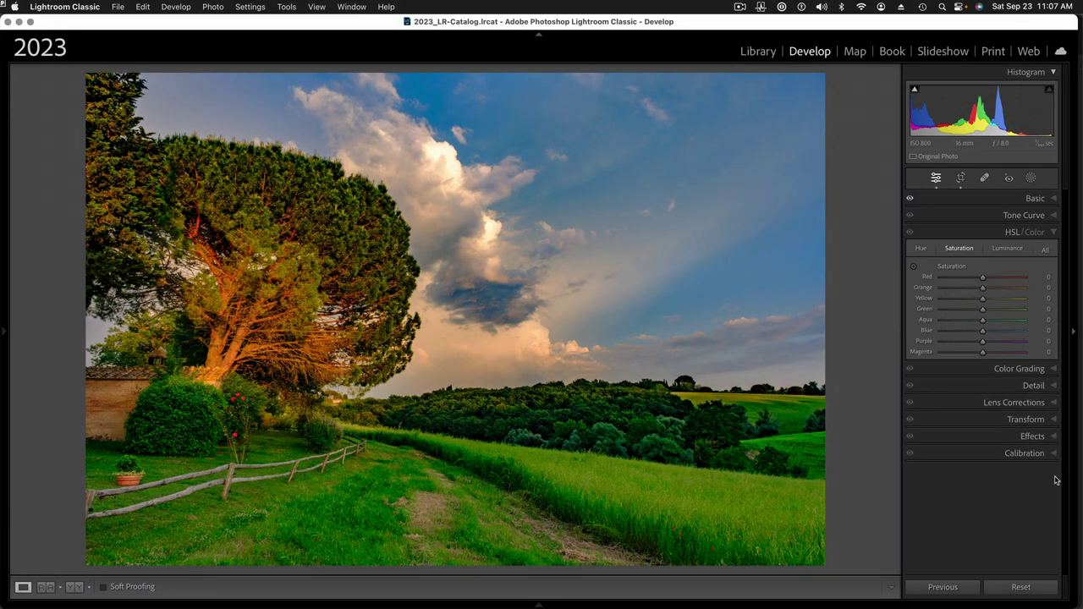
{"action": "left_click", "coordinate": [913, 265]}
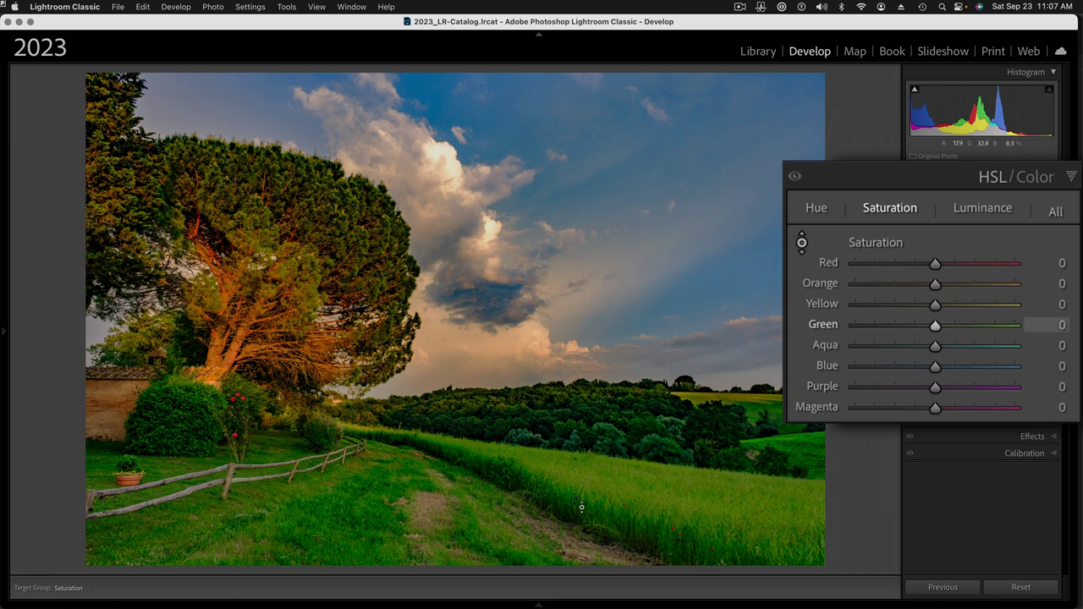
{"action": "key", "text": "Up"}
{"action": "key", "text": "Up"}
{"action": "key", "text": "Up"}
{"action": "key", "text": "Up"}
{"action": "key", "text": "Up"}
{"action": "key", "text": "Up"}
{"action": "key", "text": "Up"}
{"action": "key", "text": "Up"}
{"action": "key", "text": "Up"}
{"action": "key", "text": "Up"}
{"action": "key", "text": "Down"}
{"action": "key", "text": "Down"}
{"action": "key", "text": "Down"}
{"action": "key", "text": "Down"}
{"action": "key", "text": "Down"}
{"action": "key", "text": "Down"}
{"action": "key", "text": "Down"}
{"action": "key", "text": "Down"}
{"action": "key", "text": "Down"}
{"action": "key", "text": "Down"}
{"action": "key", "text": "Down"}
{"action": "key", "text": "Down"}
{"action": "key", "text": "Down"}
{"action": "key", "text": "Down"}
{"action": "key", "text": "Down"}
{"action": "key", "text": "Down"}
{"action": "key", "text": "Down"}
{"action": "key", "text": "Down"}
{"action": "key", "text": "Down"}
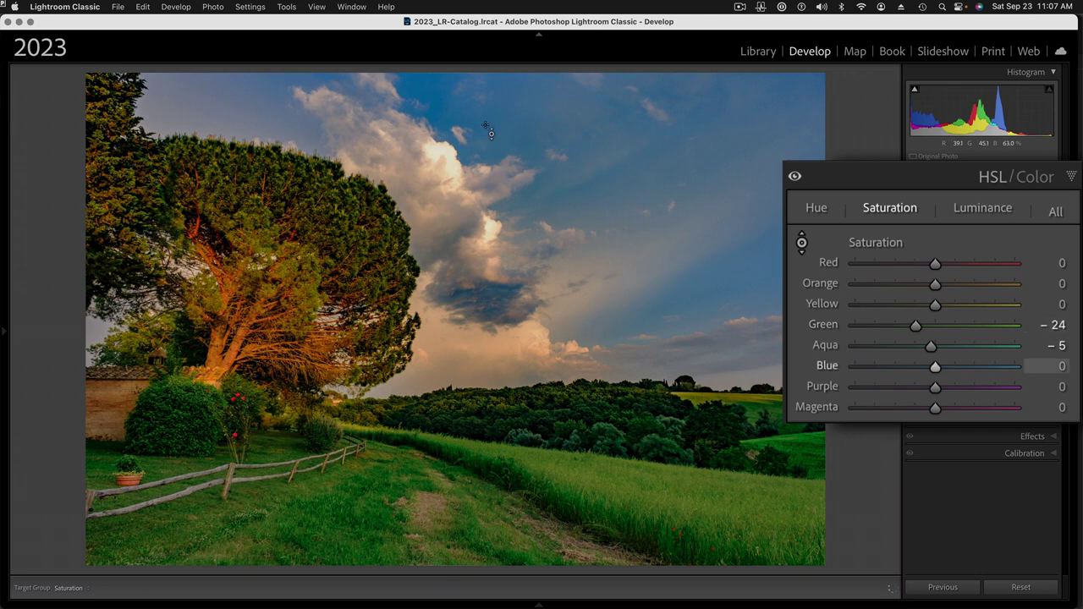
{"action": "key", "text": "Down"}
{"action": "key", "text": "Down"}
{"action": "key", "text": "Down"}
{"action": "key", "text": "Down"}
{"action": "key", "text": "Down"}
{"action": "key", "text": "Down"}
{"action": "key", "text": "Down"}
{"action": "key", "text": "Down"}
{"action": "key", "text": "Down"}
{"action": "key", "text": "Down"}
{"action": "key", "text": "Down"}
{"action": "key", "text": "Down"}
{"action": "key", "text": "Down"}
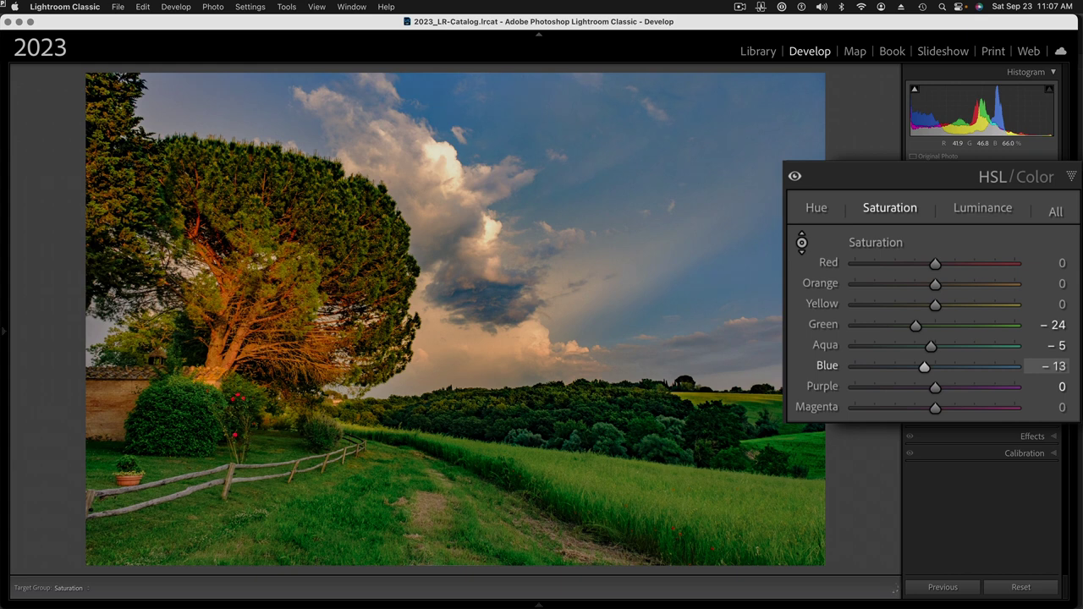
{"action": "key", "text": "Down"}
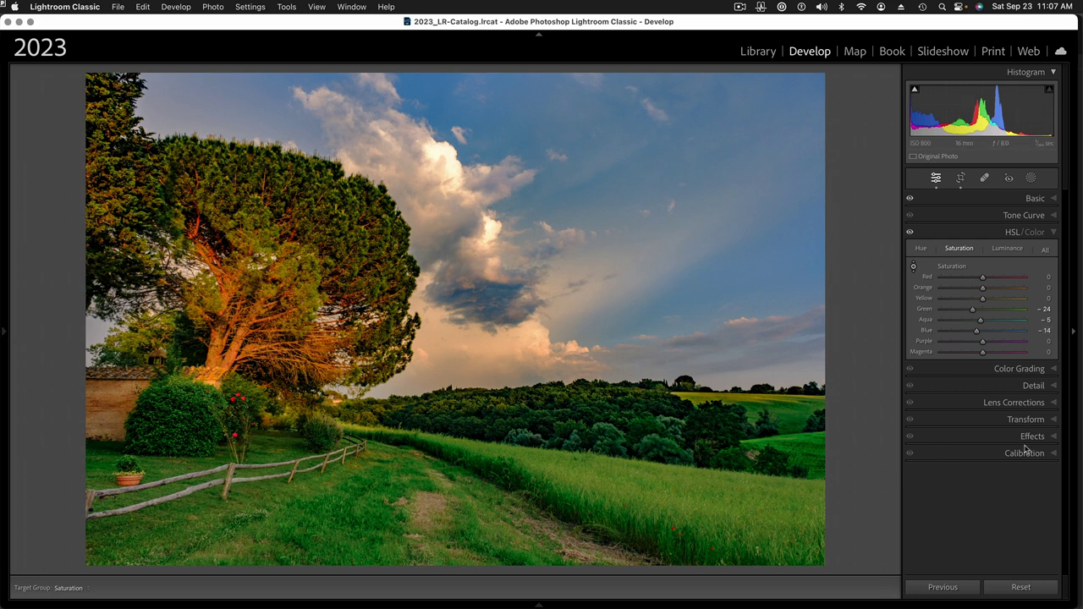
Set Post-Crop Vignetting Amount to -14 and toggle the Effects panel to compare, leaving it on
{"action": "left_click", "coordinate": [1055, 439]}
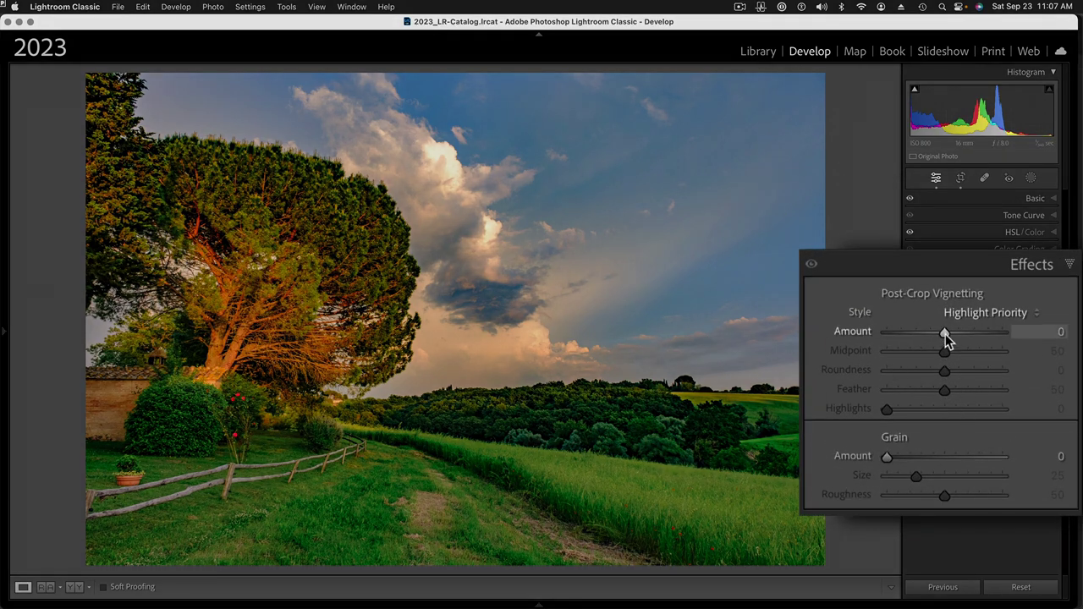
{"action": "left_click_drag", "start_coordinate": [946, 335], "coordinate": [937, 333]}
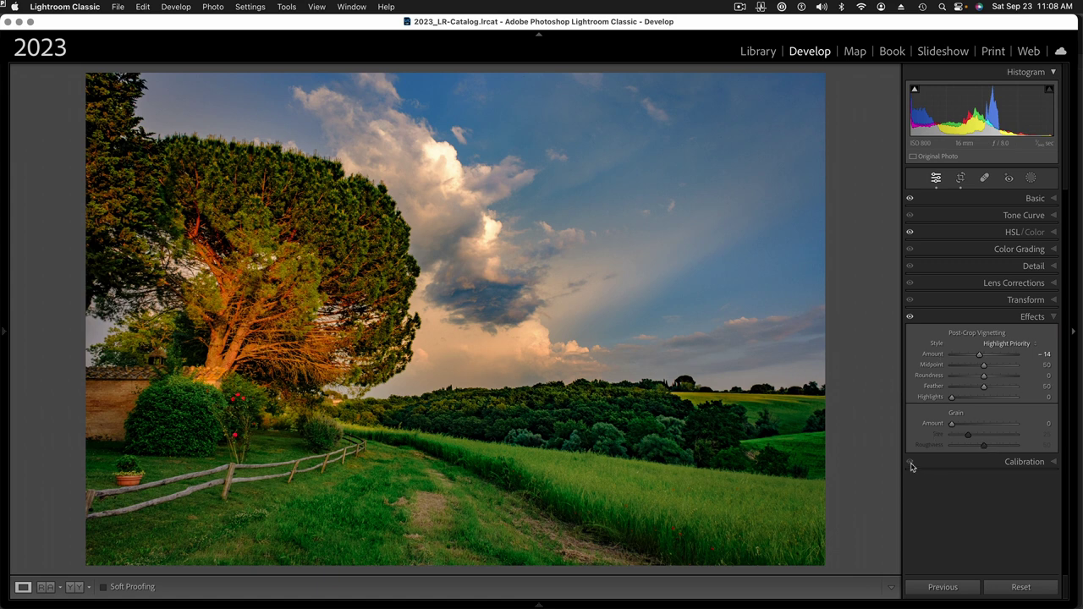
{"action": "left_click", "coordinate": [912, 318]}
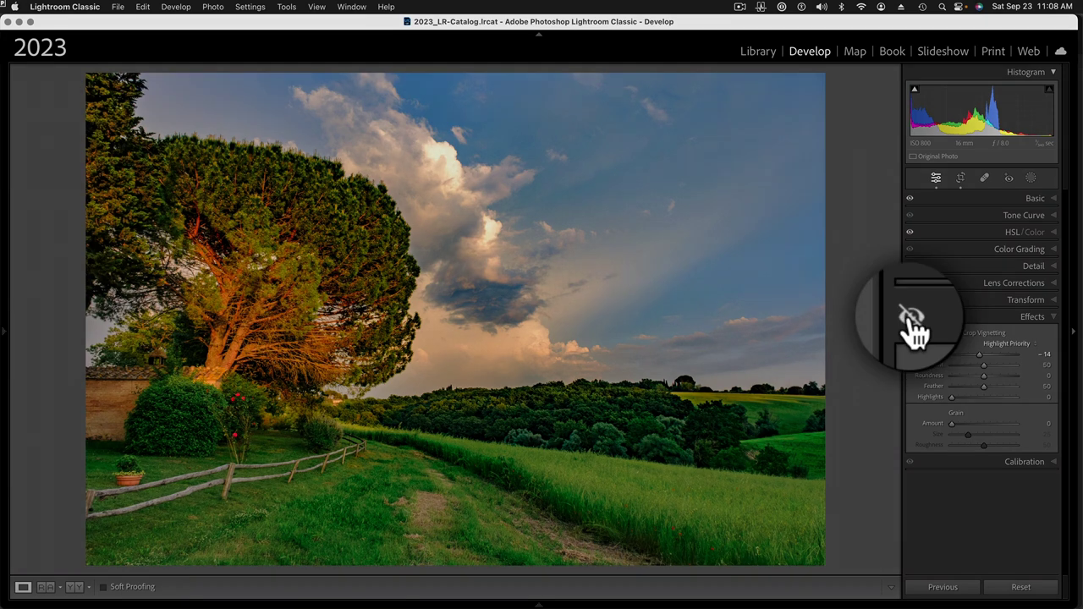
{"action": "left_click", "coordinate": [911, 318]}
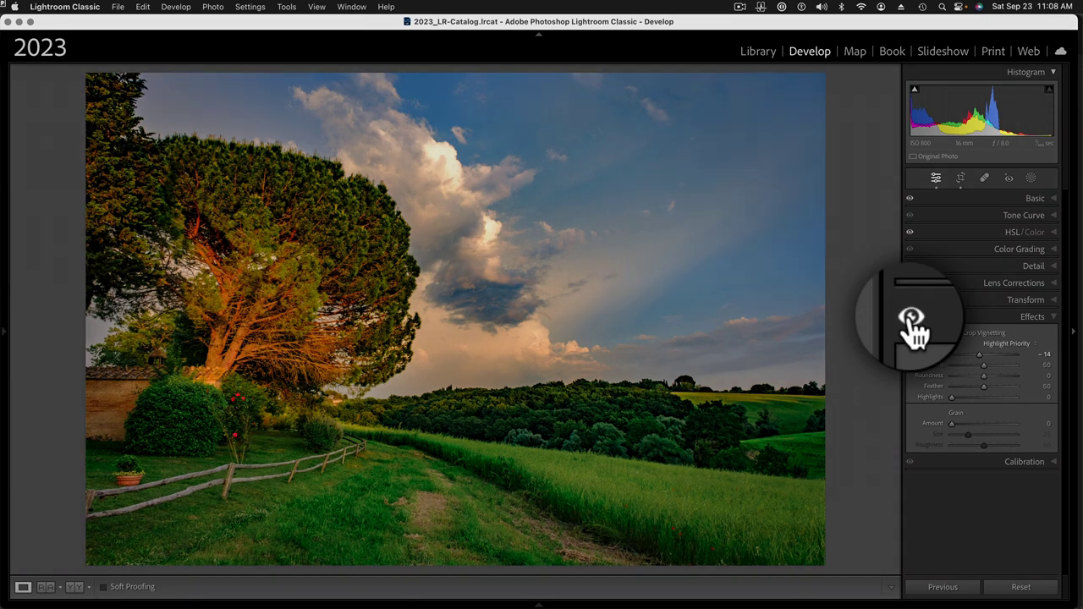
{"action": "left_click", "coordinate": [912, 319]}
{"action": "left_click", "coordinate": [912, 318]}
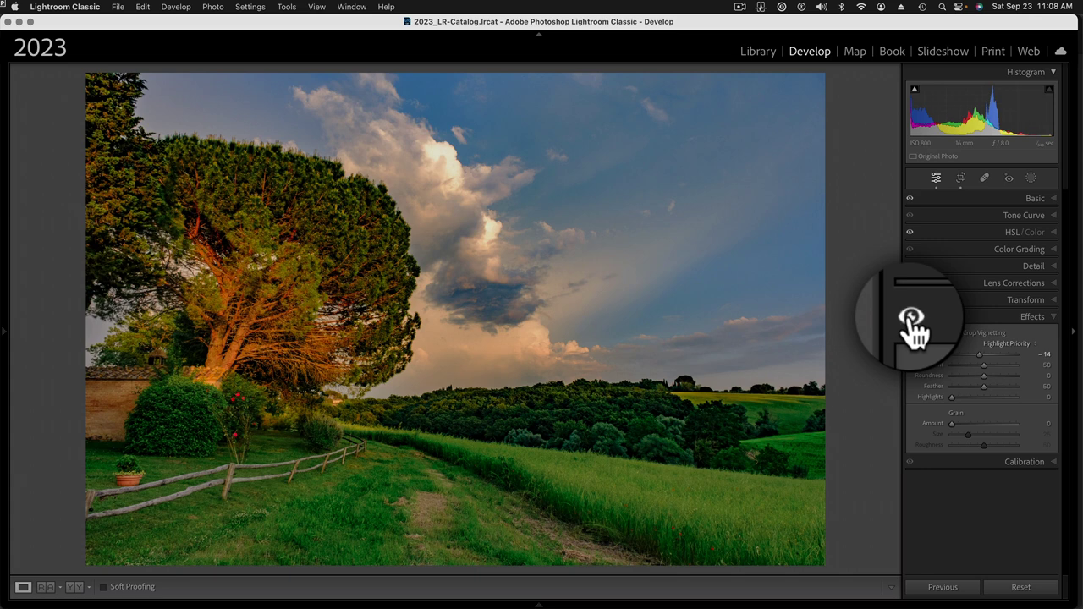
{"action": "left_click", "coordinate": [912, 318]}
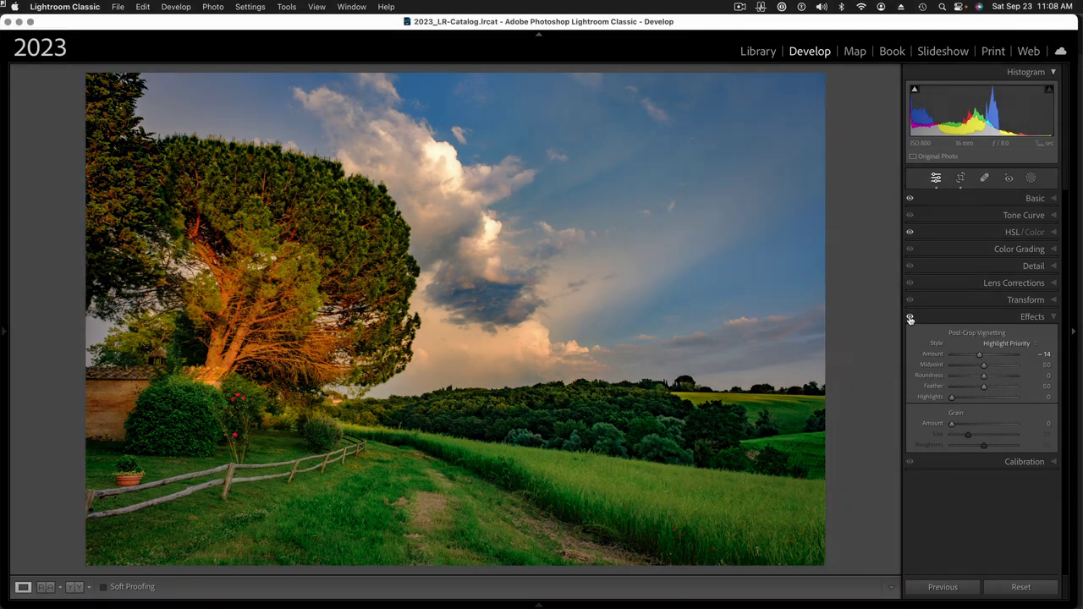
{"action": "left_click", "coordinate": [912, 319]}
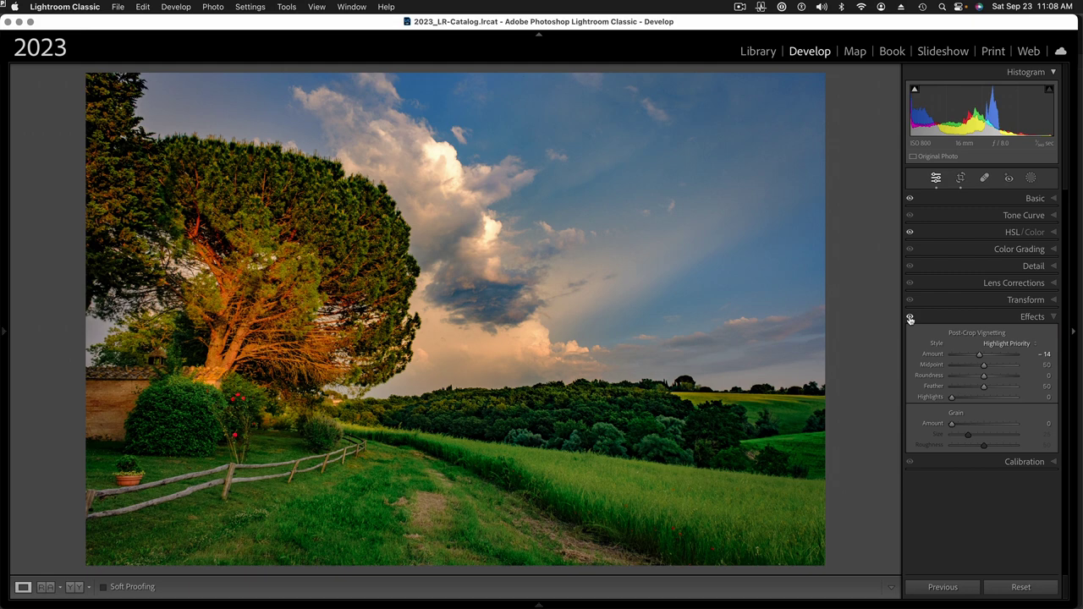